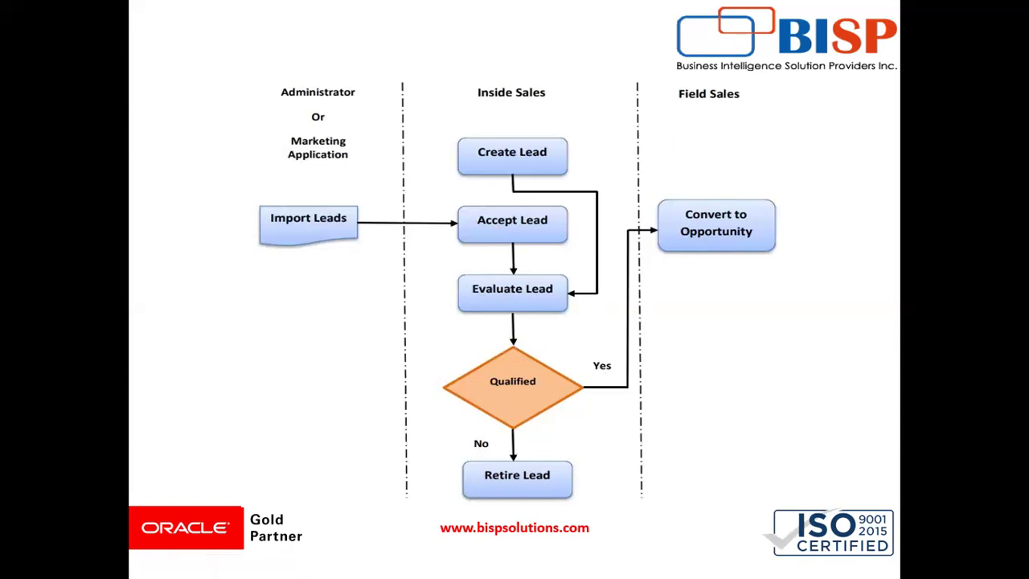
Switch to the Oracle Applications browser window and open the Leads tile on the Sales home page.
key("alt+Tab")
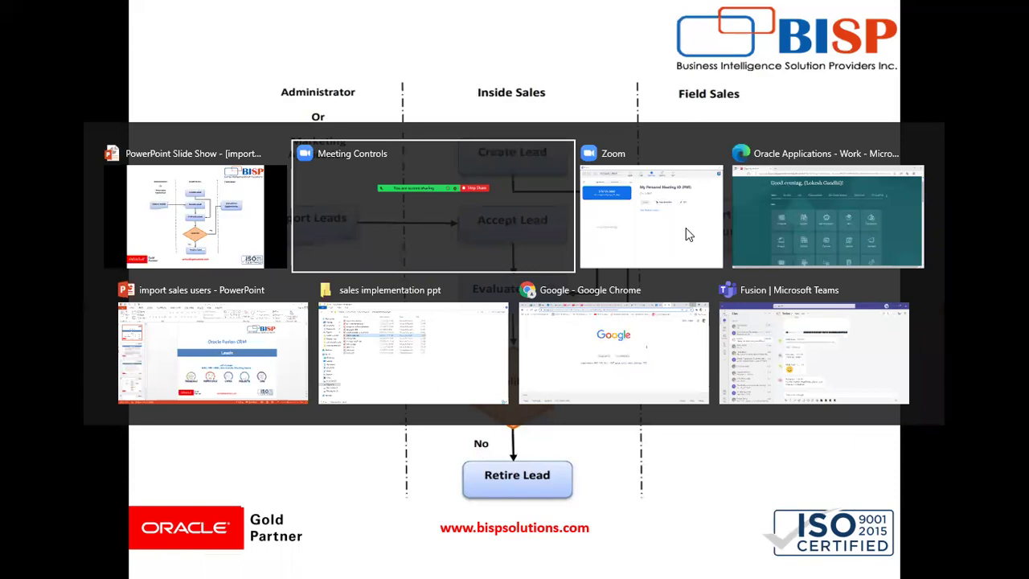
key("alt+Tab")
key("alt+Tab")
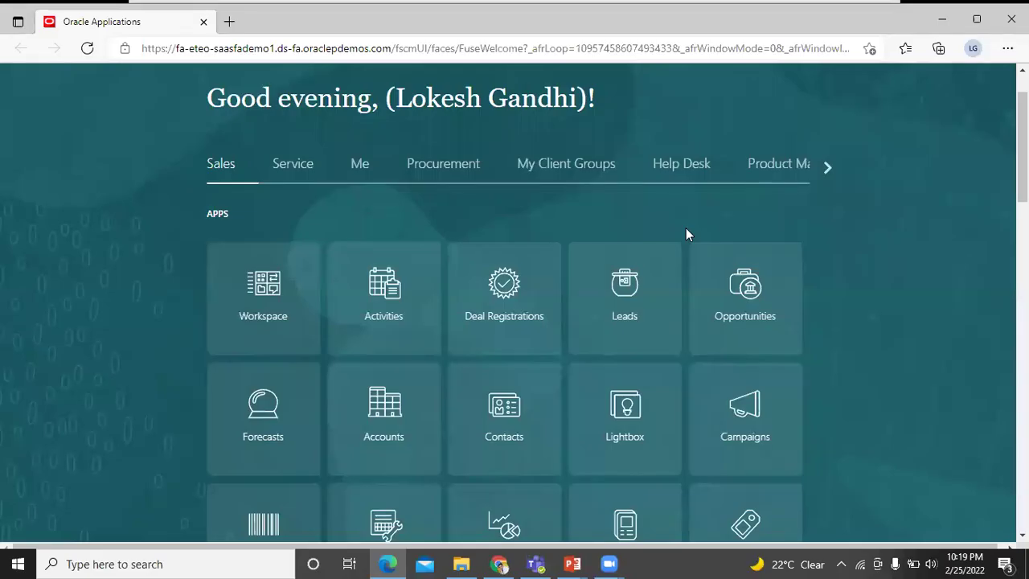
scroll(687, 233, "up", 1)
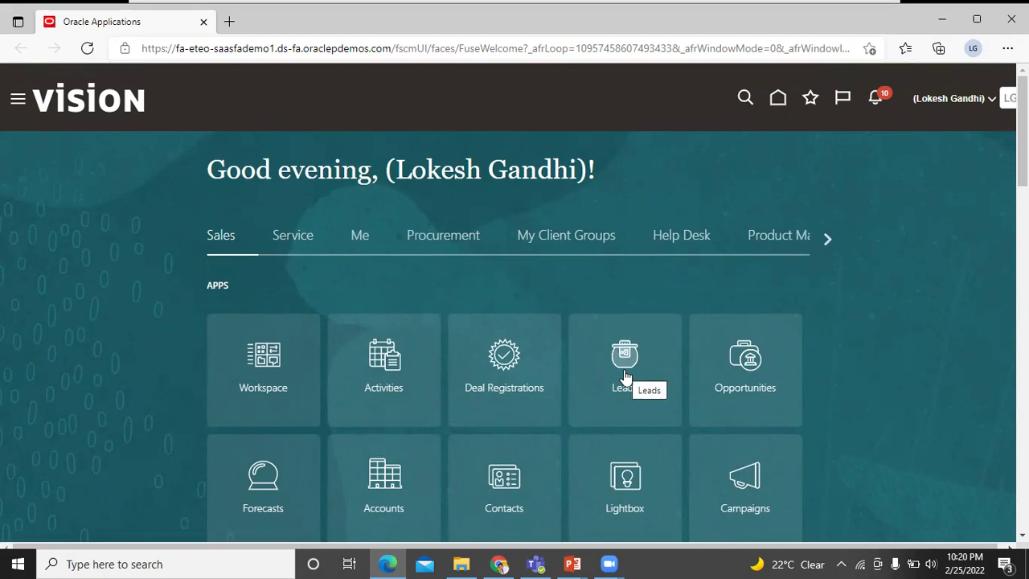
left_click(626, 376)
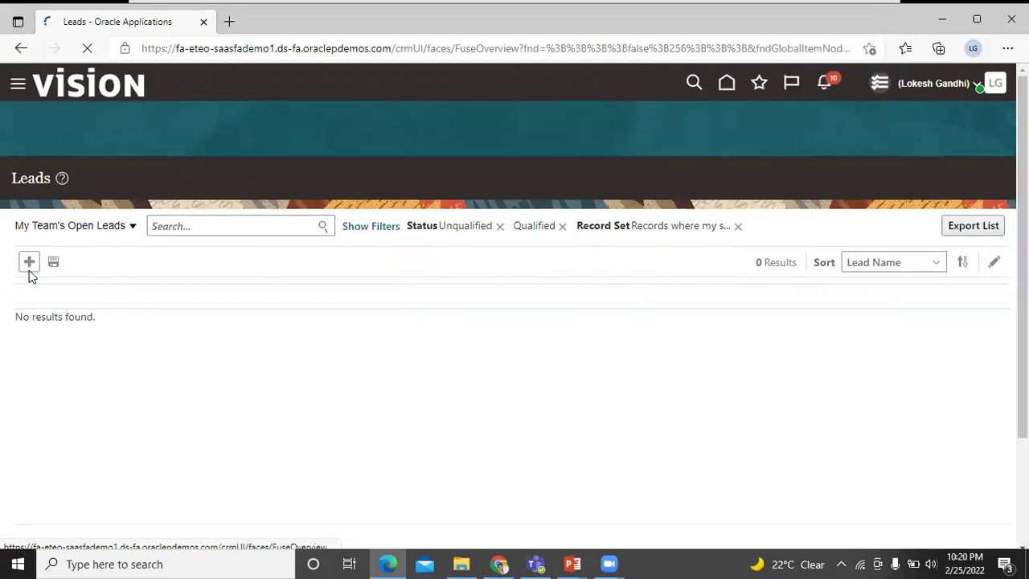
Create a new lead and enter the contact's full name as its Lead Name.
left_click(29, 265)
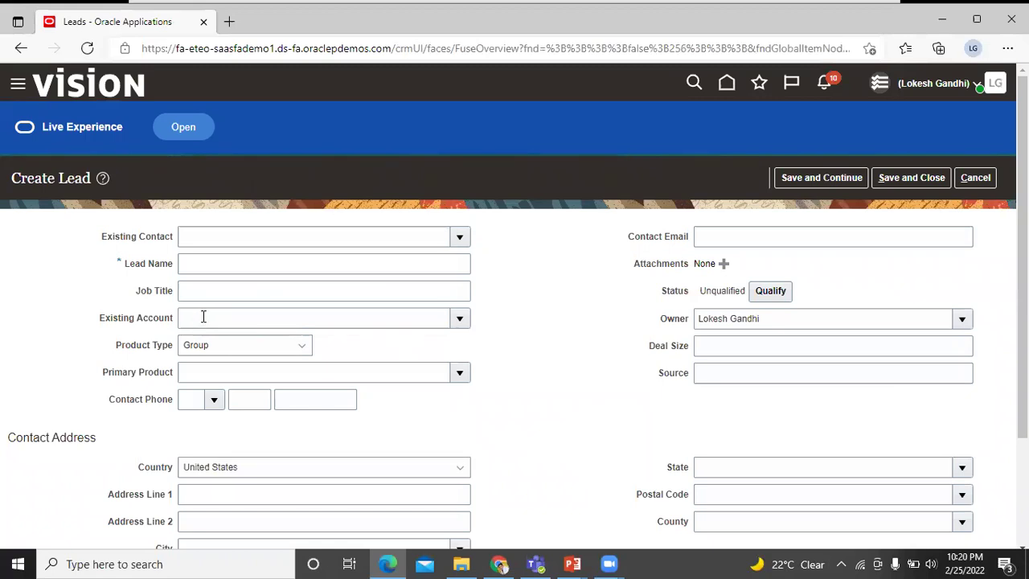
left_click(207, 266)
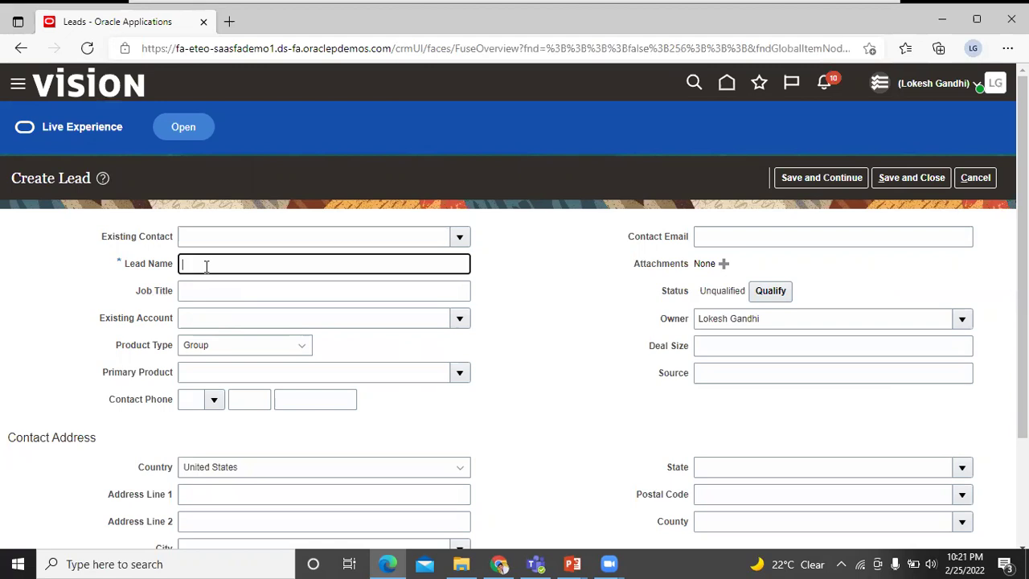
scroll(287, 335, "down", 1)
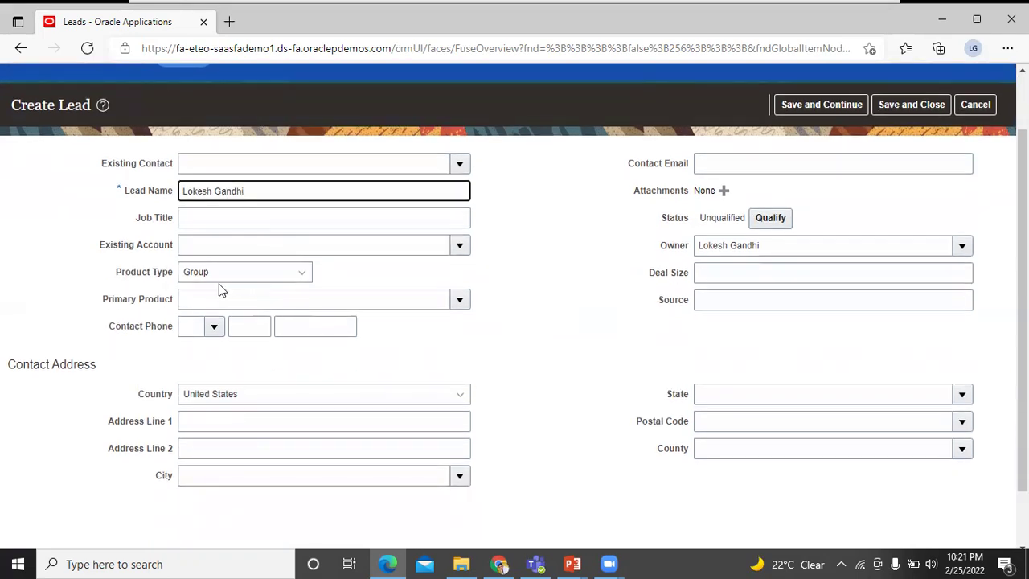
Keep Product Type as Group and choose Business Laptops as the lead's Primary Product.
left_click(304, 275)
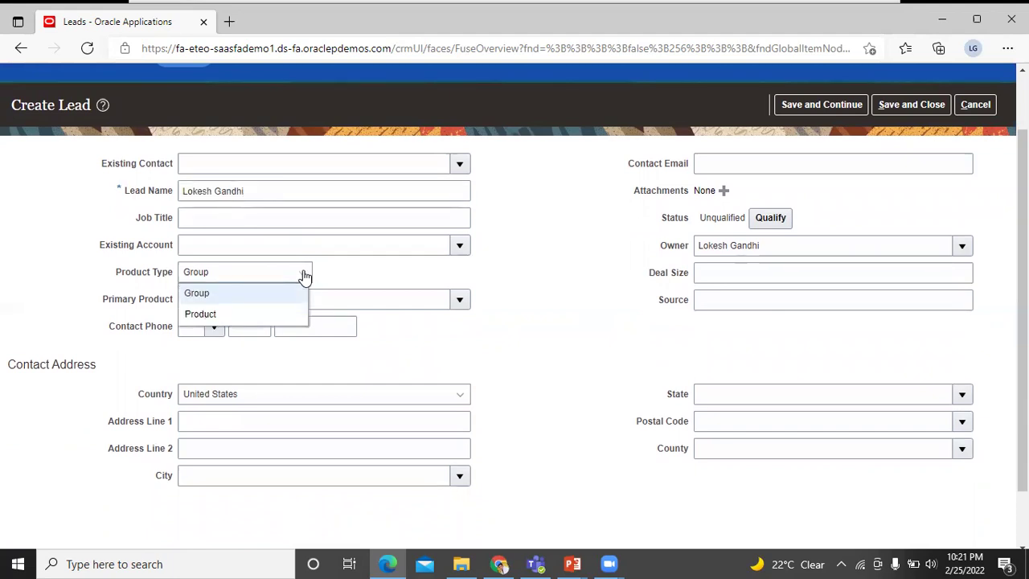
left_click(304, 275)
left_click(304, 275)
left_click(304, 275)
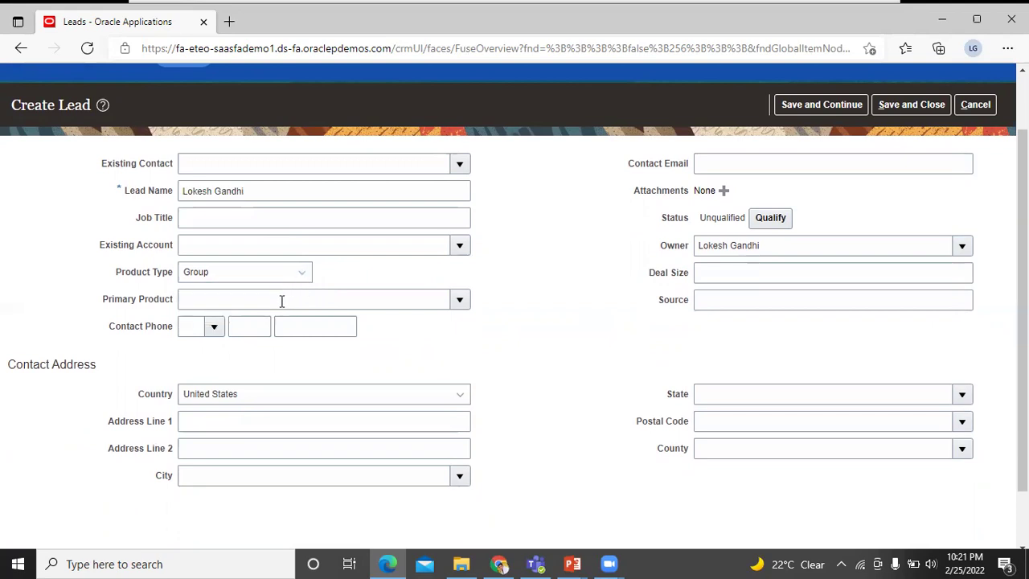
left_click(460, 298)
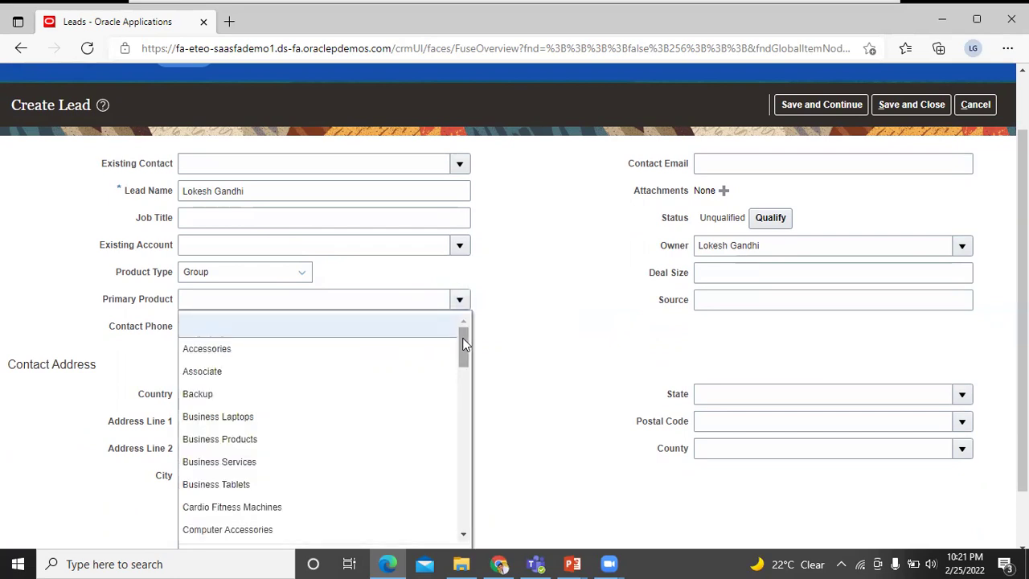
scroll(464, 348, "down", 1)
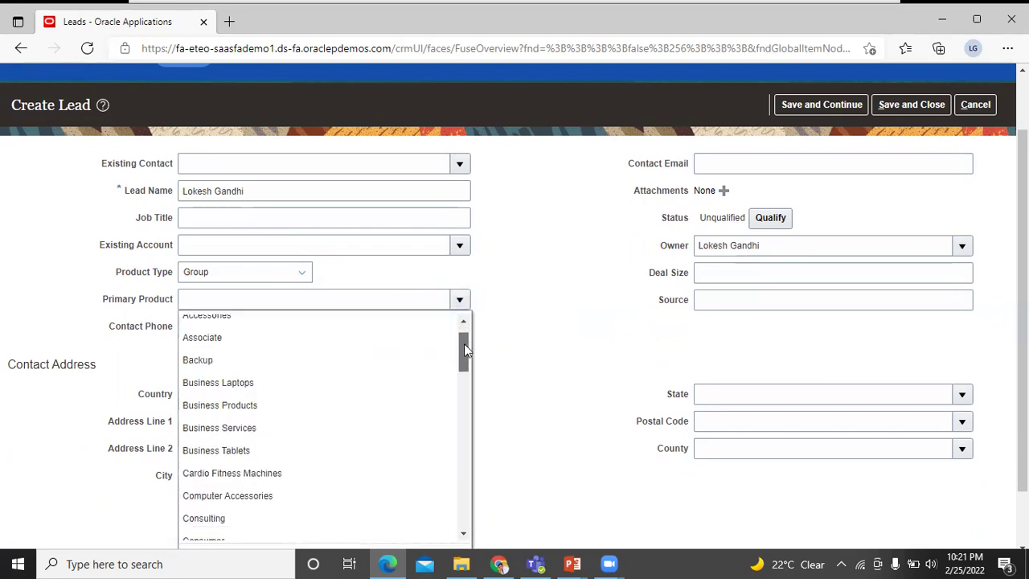
left_click(448, 386)
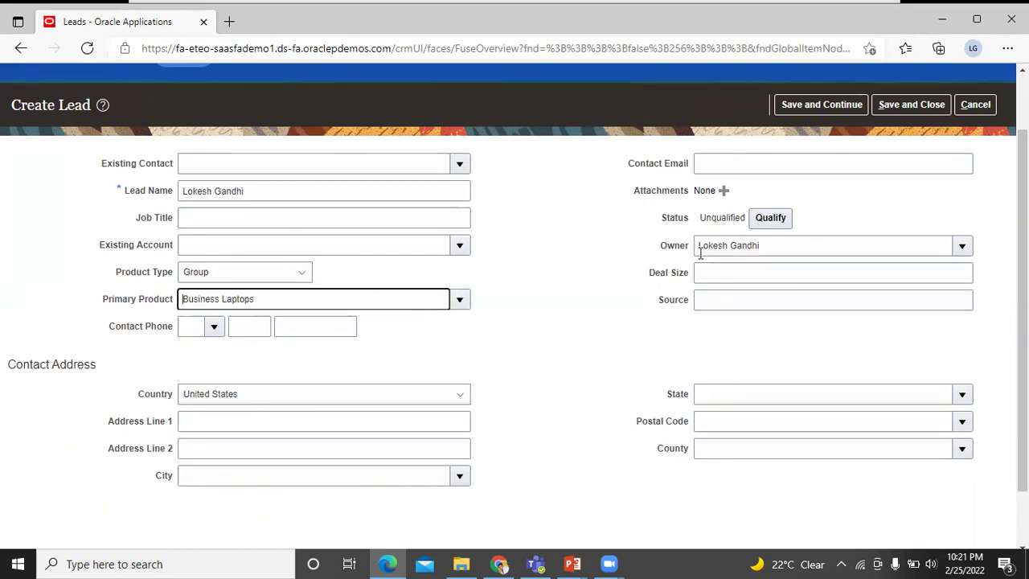
left_click(787, 277)
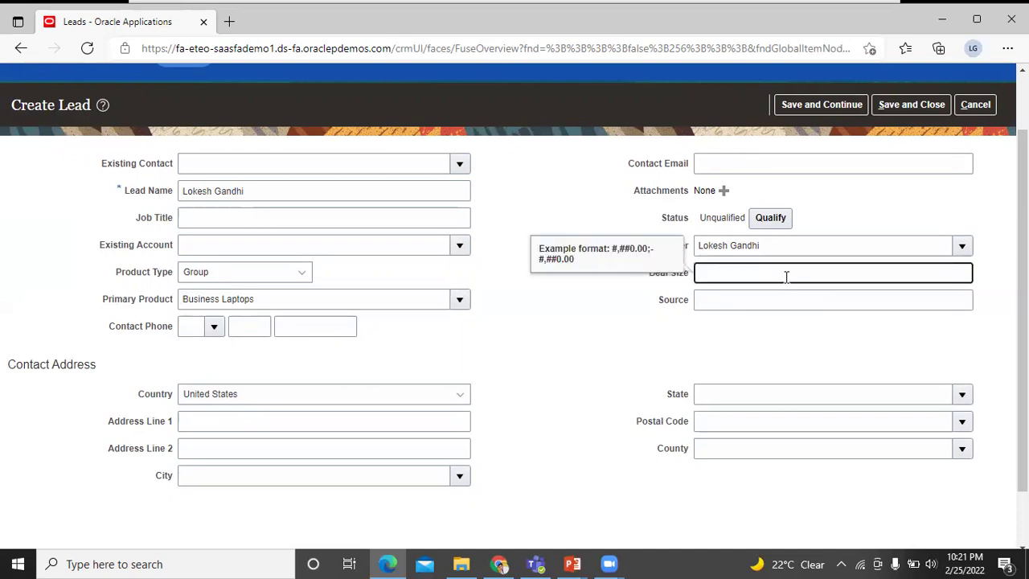
Change the Contact Address country from United States to India.
left_click(731, 301)
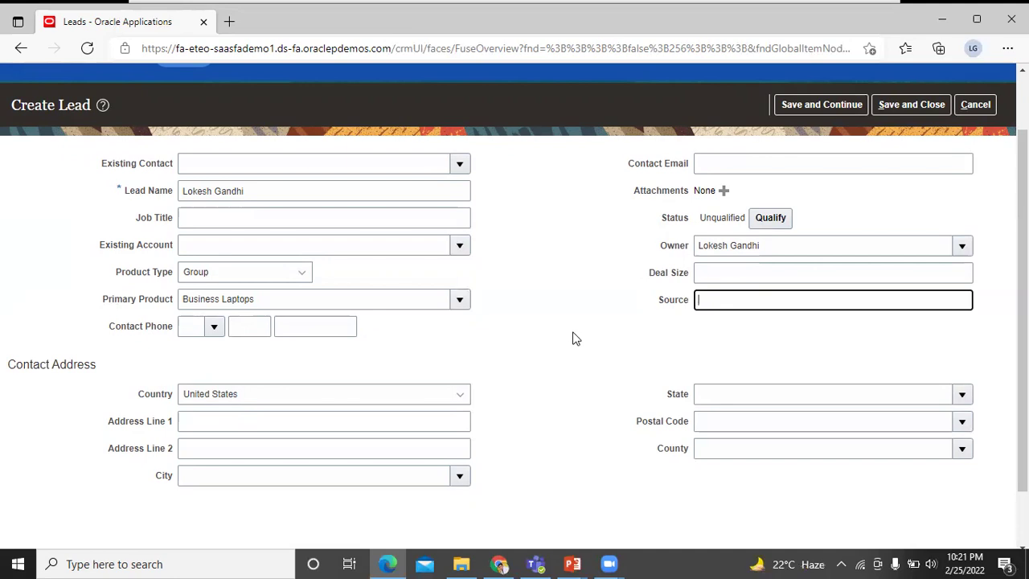
scroll(576, 337, "down", 1)
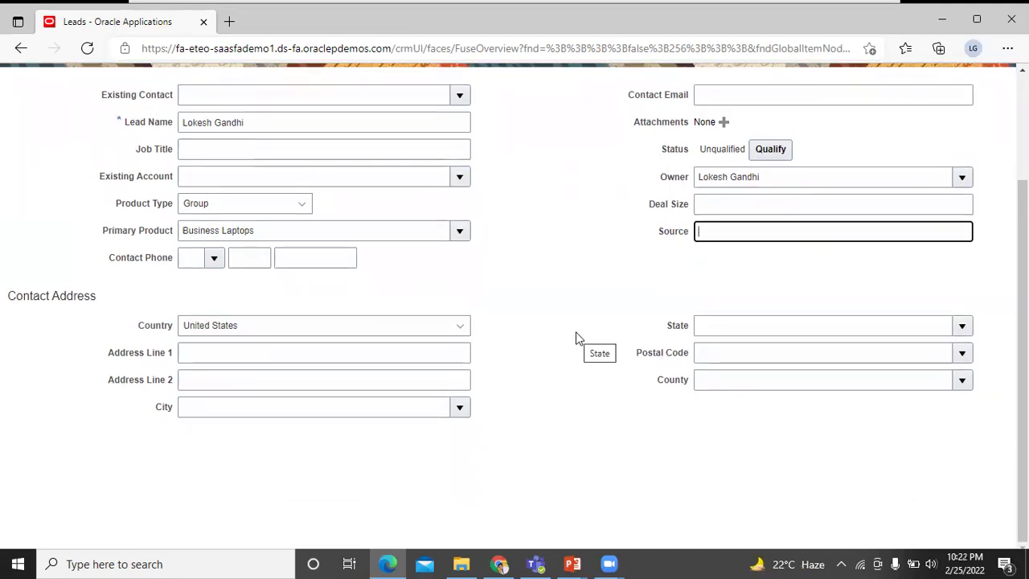
left_click(464, 333)
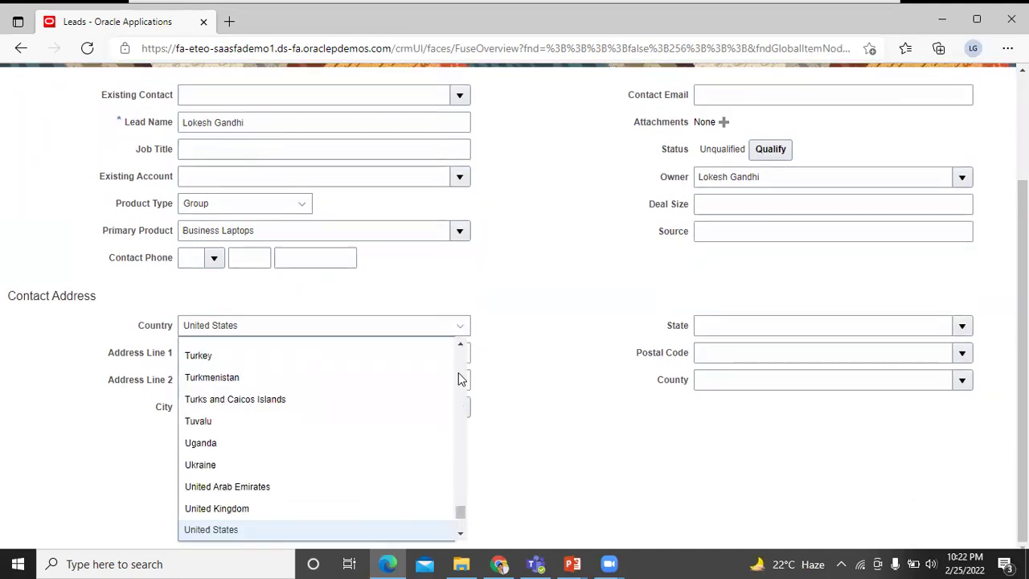
left_click_drag(460, 510, 457, 424)
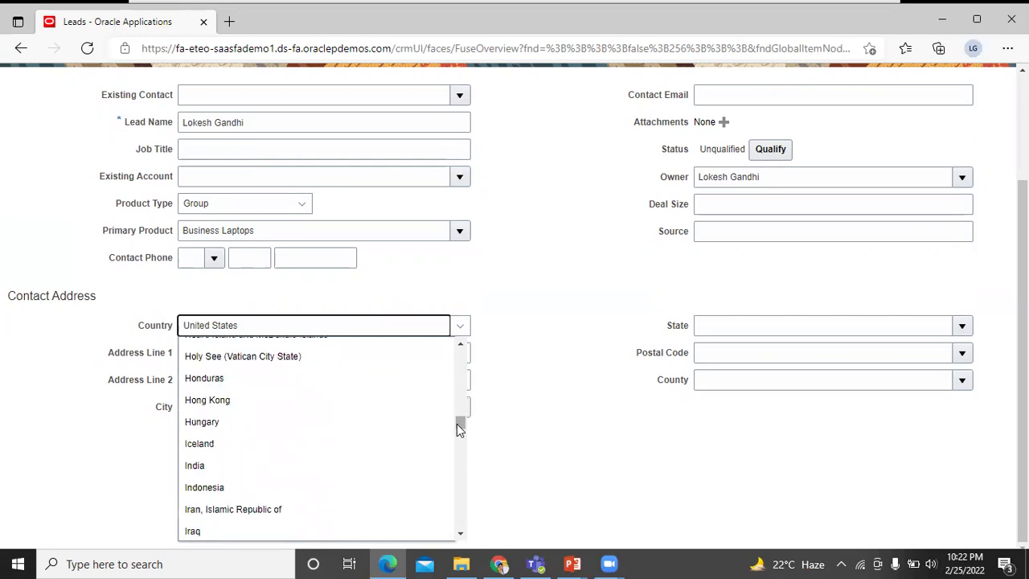
left_click(435, 464)
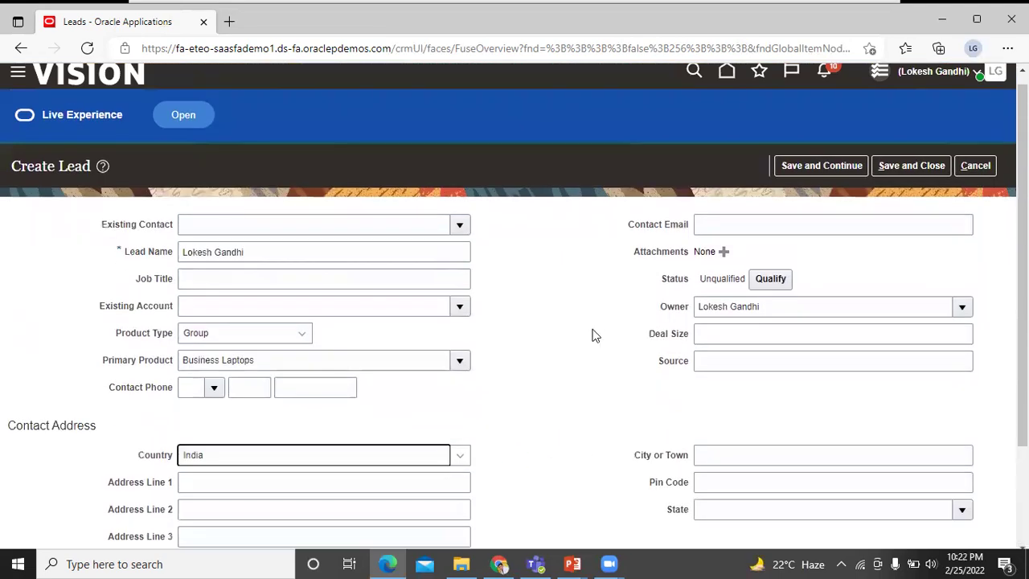
scroll(595, 337, "up", 2)
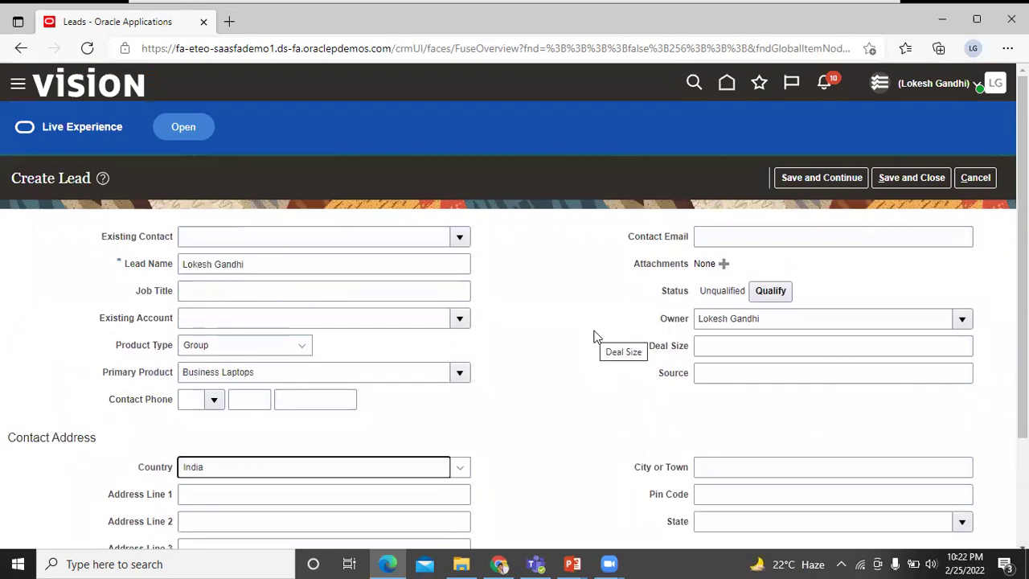
scroll(596, 339, "down", 1)
scroll(599, 340, "up", 1)
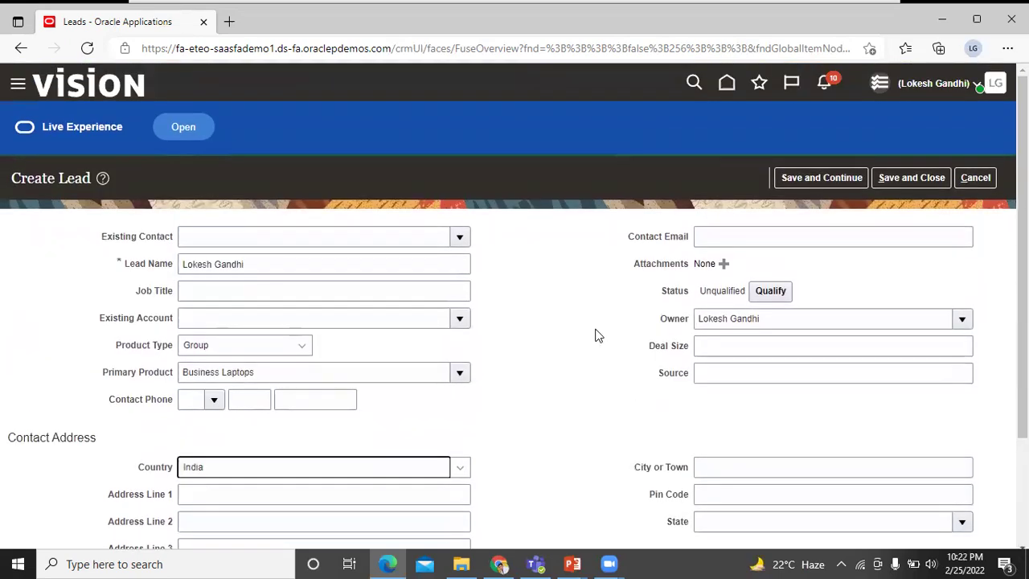
Save and close the lead, switch to My Open Leads, and open the new Unqualified lead.
left_click(894, 178)
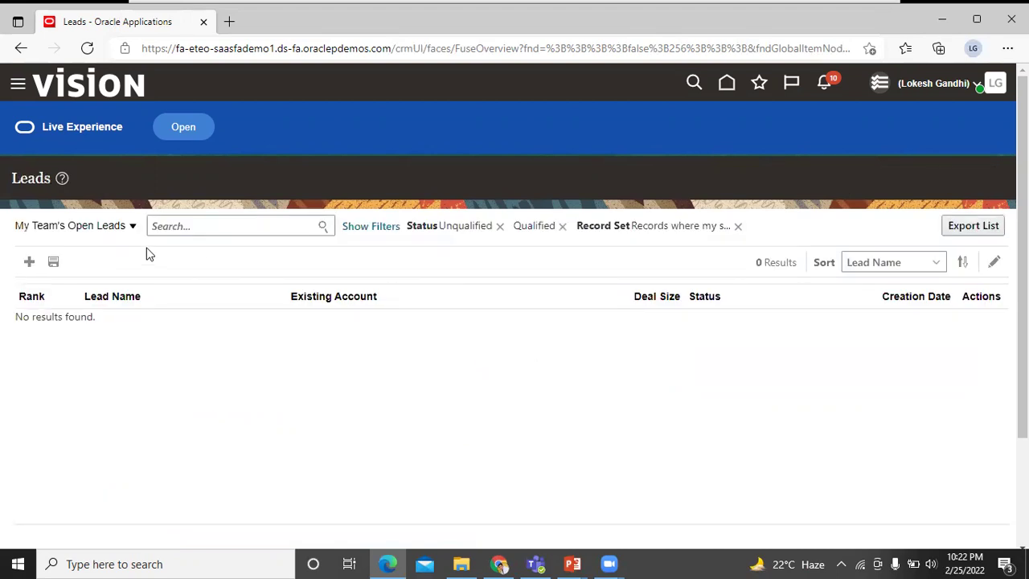
left_click(133, 228)
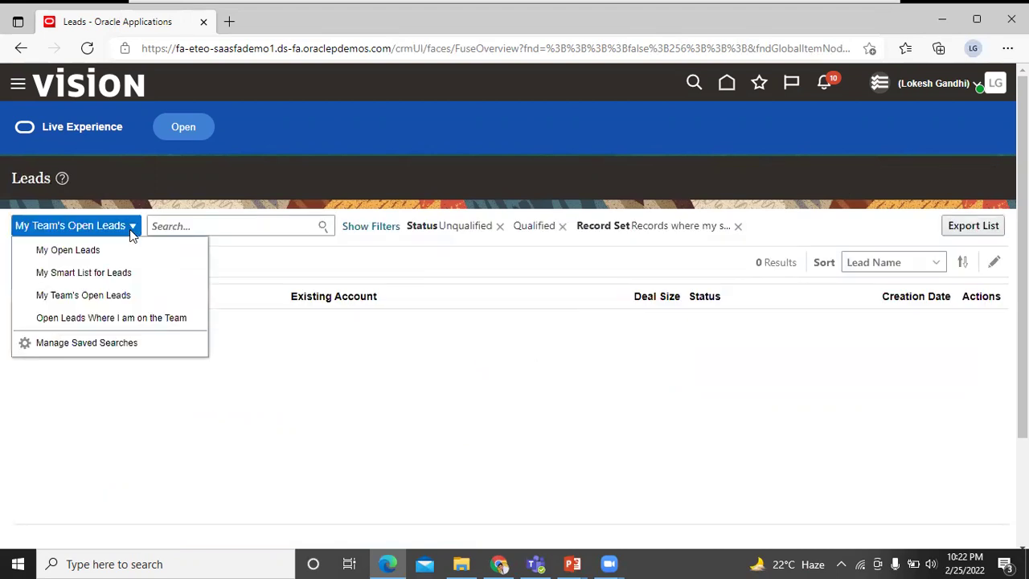
left_click(125, 247)
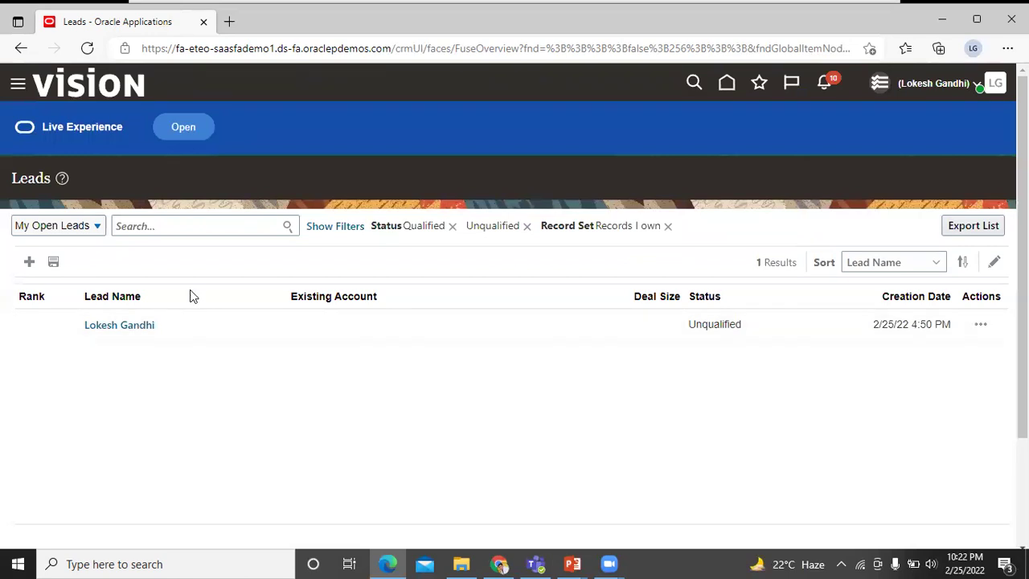
left_click(138, 326)
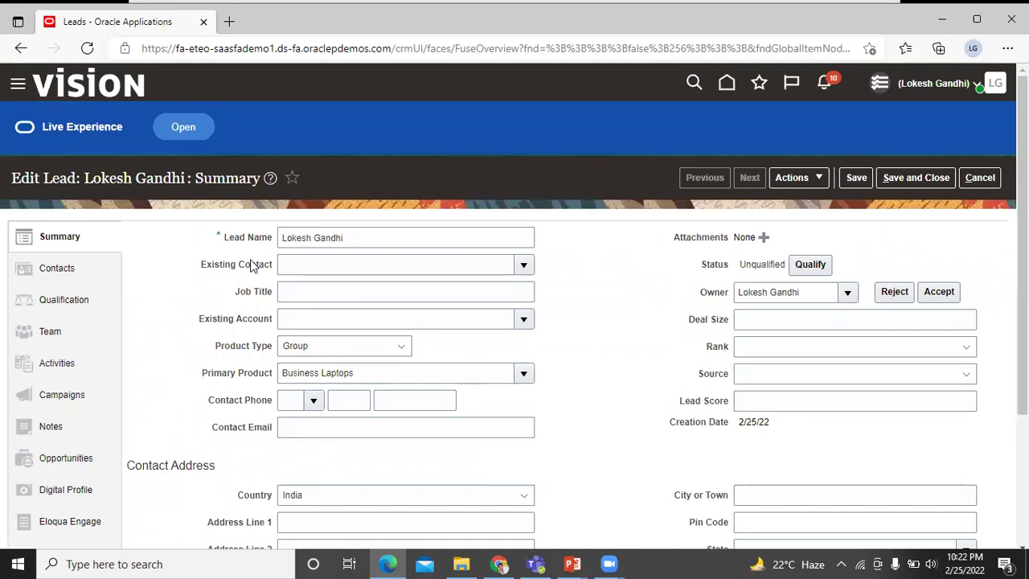
Check the lead's empty Contacts section, then go to its Opportunities section.
left_click(67, 271)
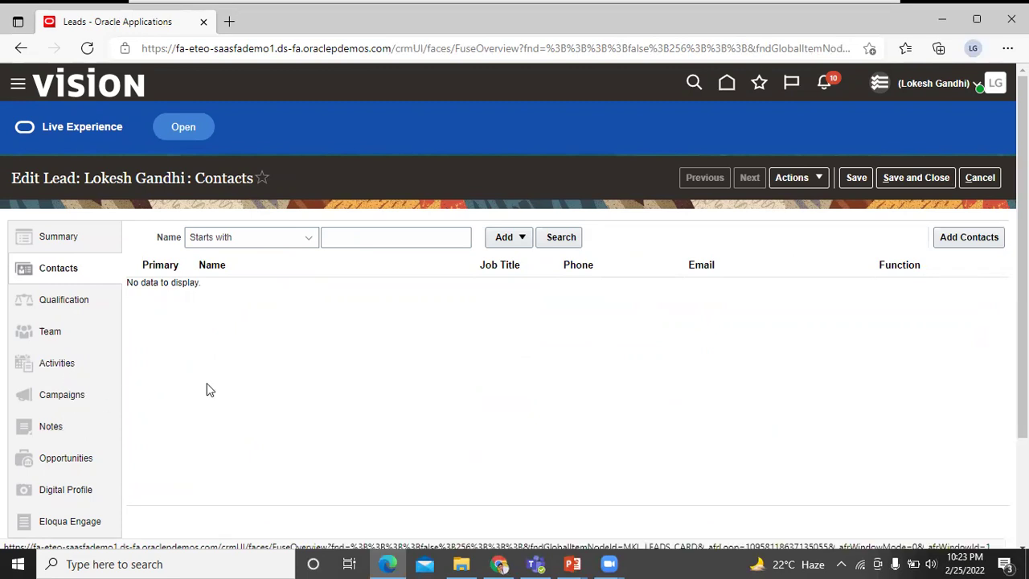
scroll(213, 386, "down", 3)
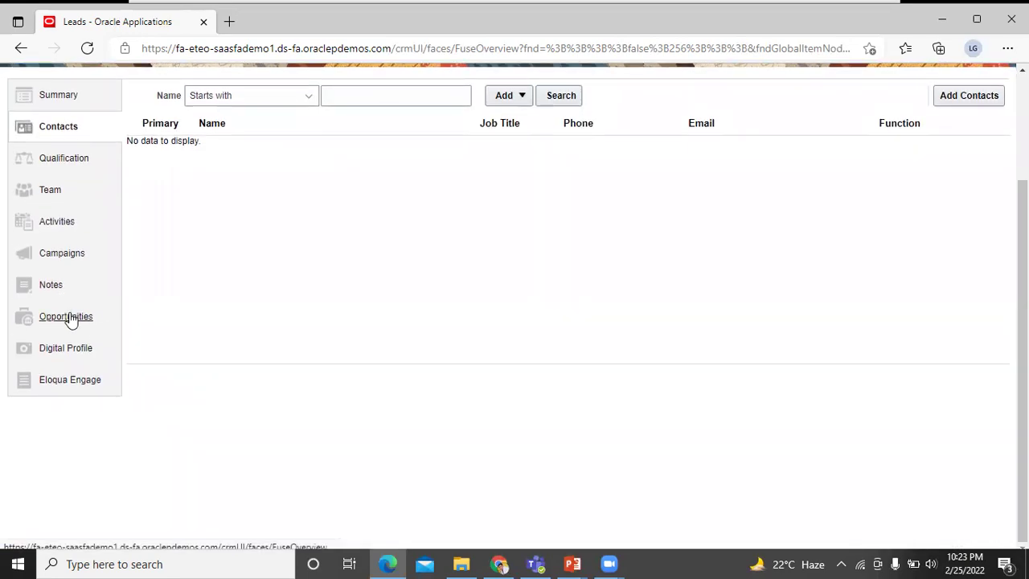
left_click(69, 318)
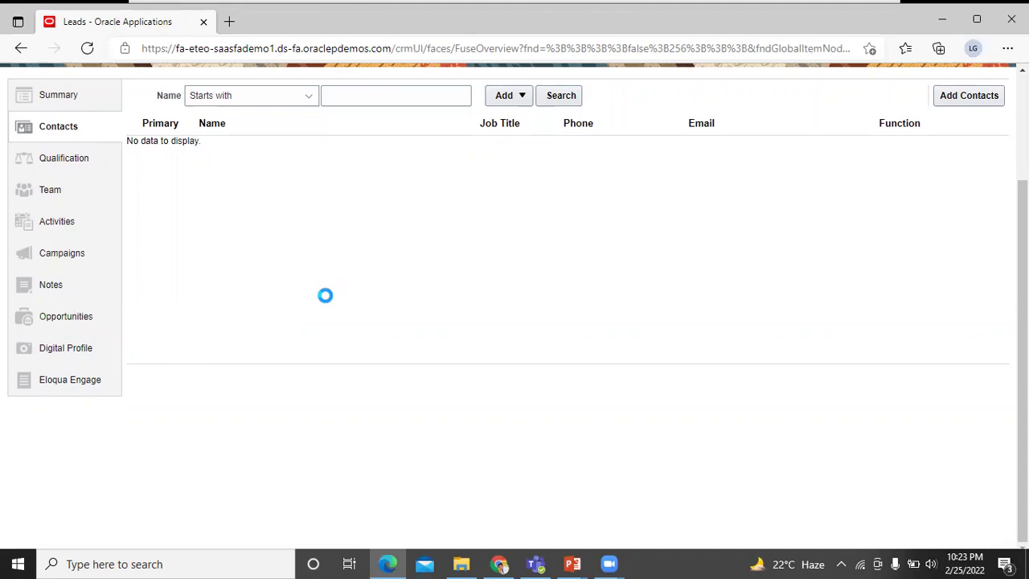